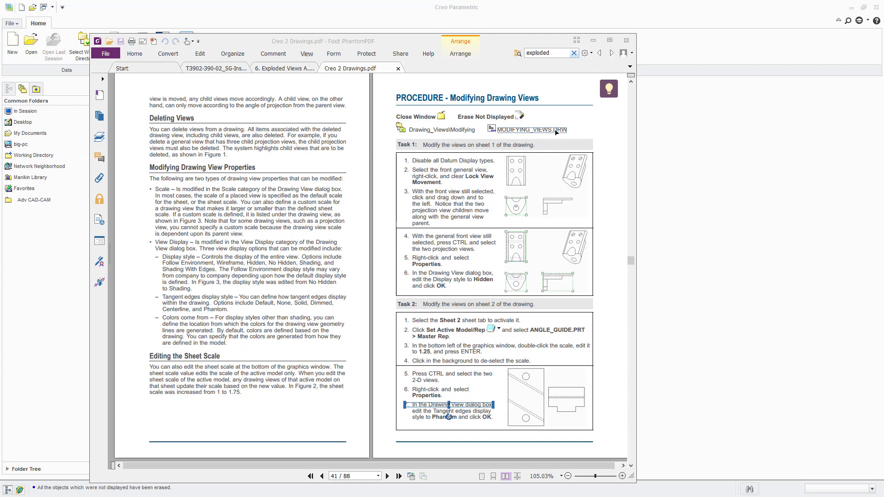
Open the drawing modifying_views.drw from the Modifying folder
click(534, 130)
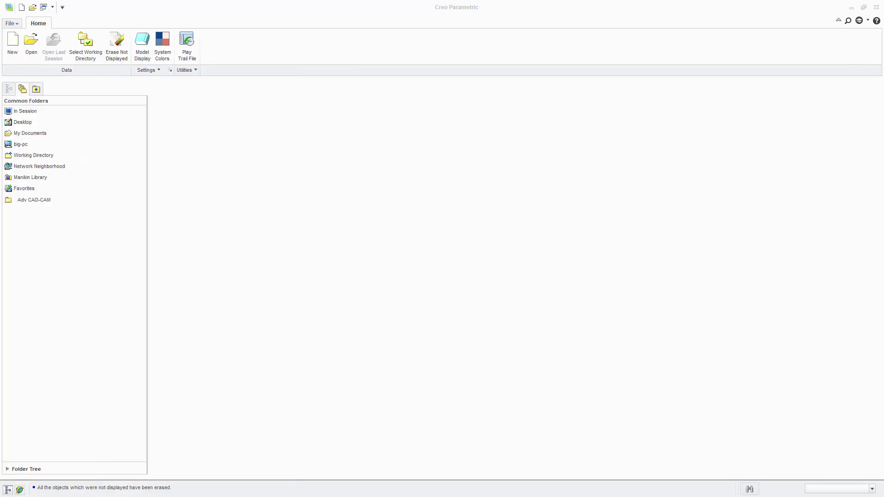
click(32, 39)
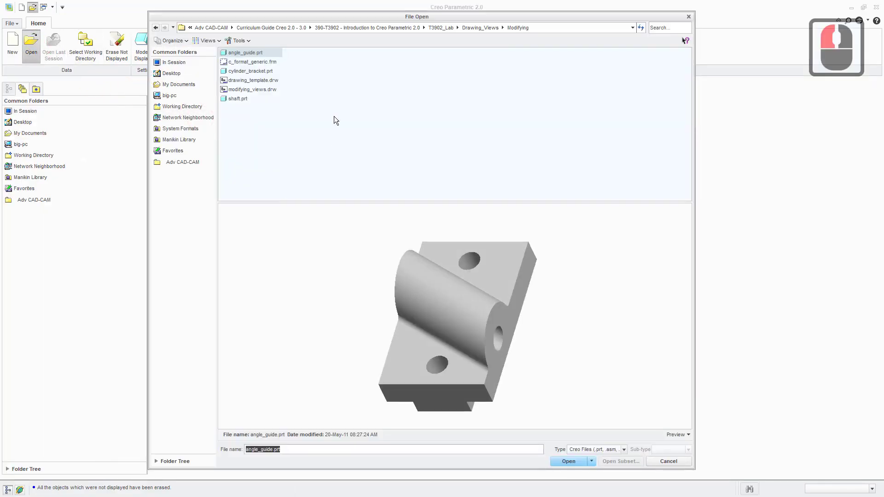
click(254, 80)
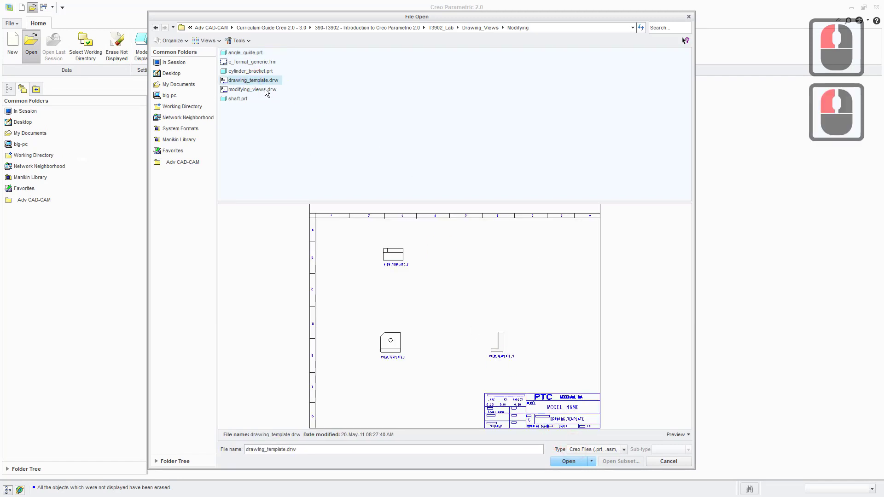
click(263, 90)
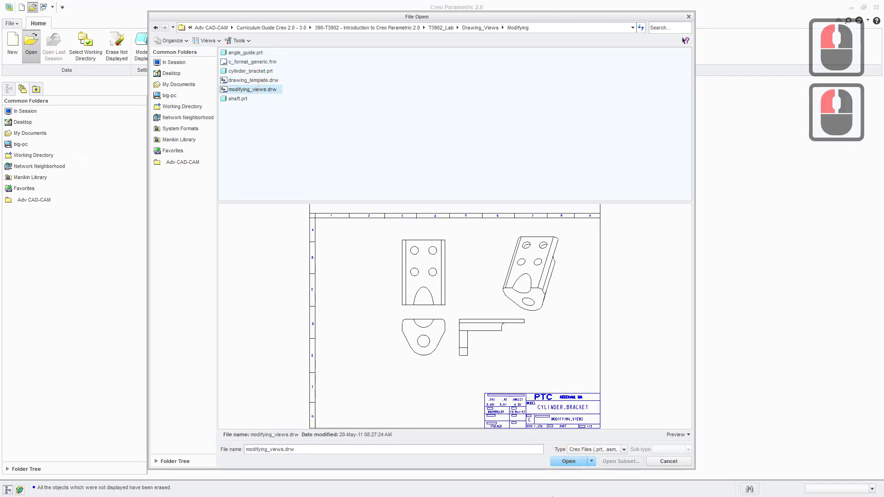
click(569, 462)
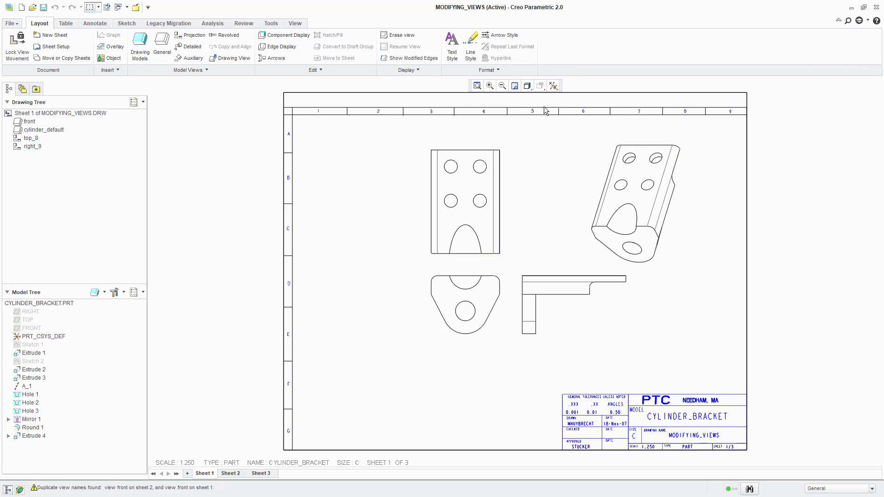
Move the general front view on sheet 1 down and to the left with its projection views following, then deselect it
click(31, 123)
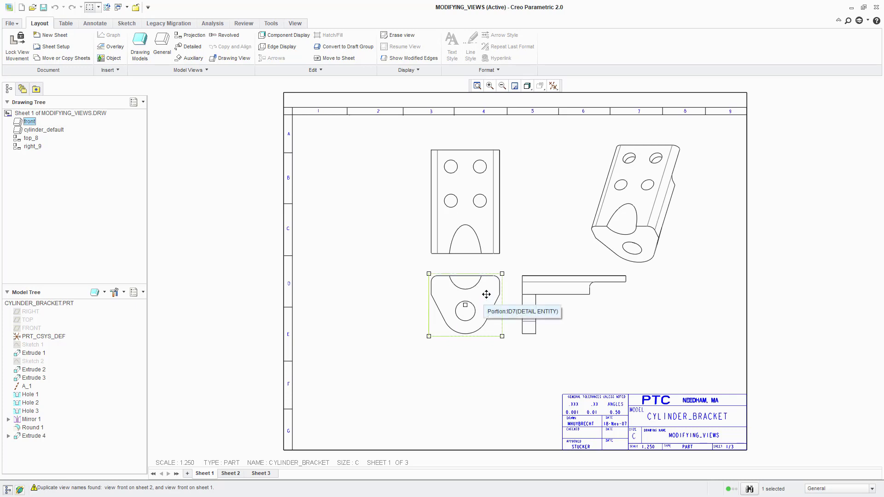
mouse_move(484, 301)
mouse_down()
mouse_move(393, 367)
mouse_move(410, 336)
mouse_up()
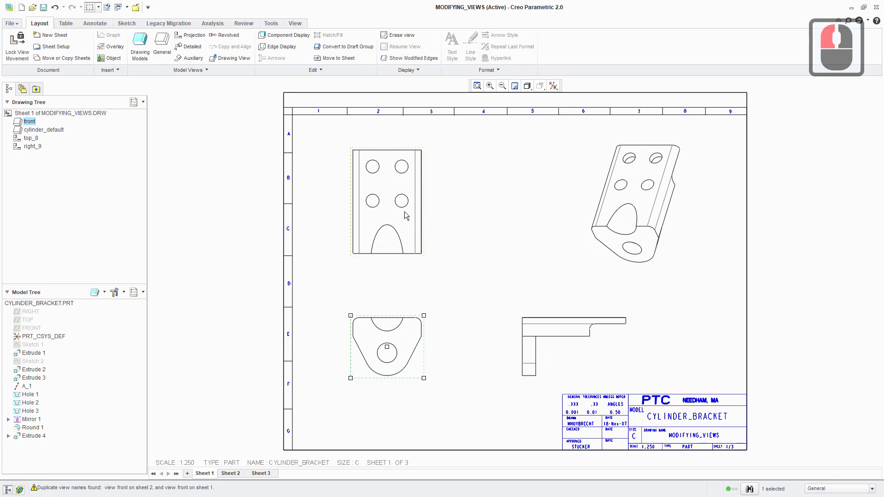
mouse_move(408, 338)
mouse_down()
mouse_move(386, 361)
mouse_move(495, 276)
mouse_move(429, 307)
mouse_move(448, 350)
mouse_move(415, 350)
mouse_up()
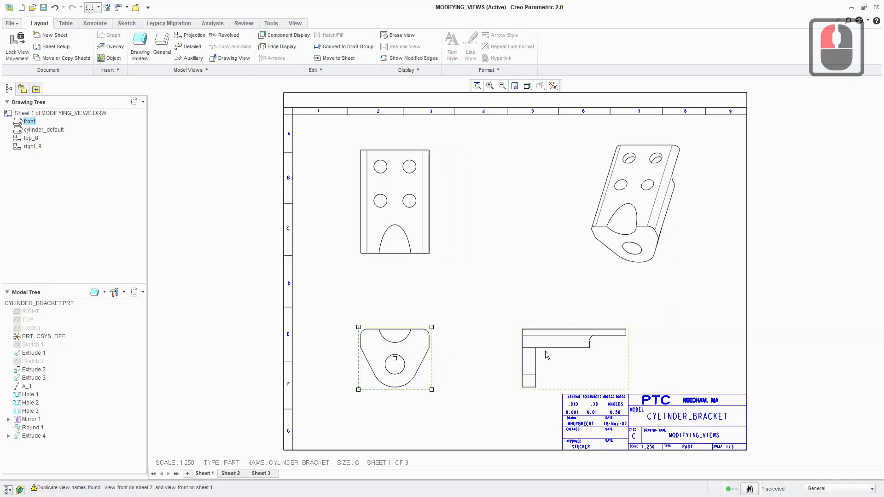
mouse_move(394, 346)
mouse_down()
mouse_move(458, 332)
mouse_move(394, 338)
mouse_up()
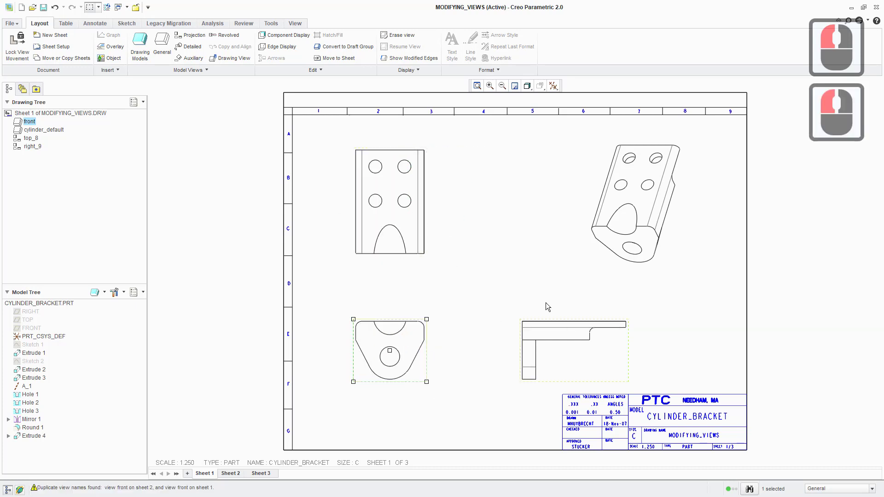
drag(368, 347, 397, 334)
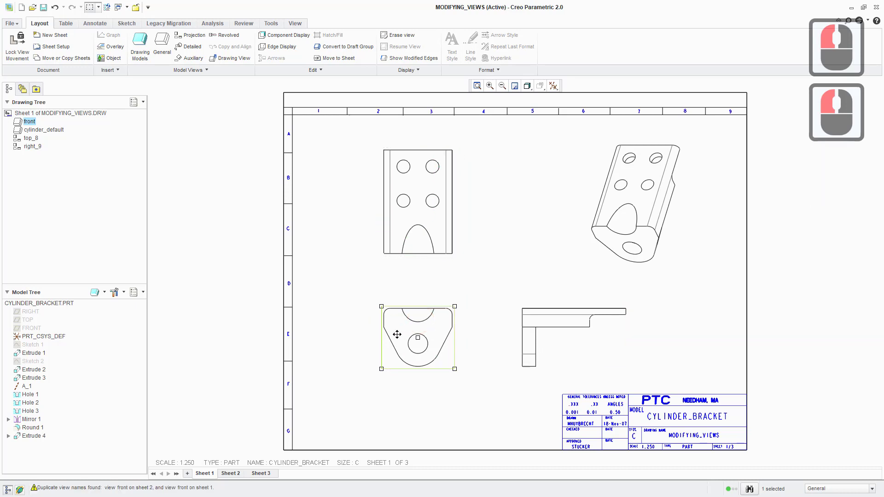
click(374, 393)
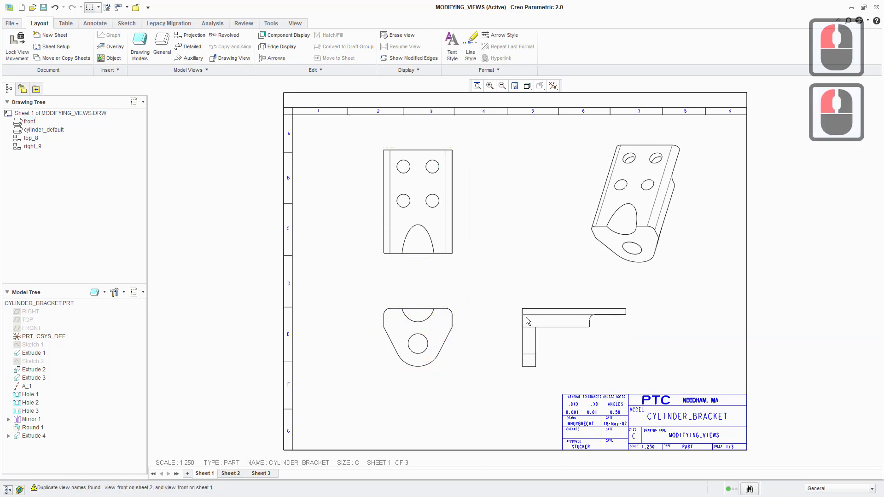
Select the front, top and right views together and open their shared view properties, keeping the dialog clear of the views
click(442, 314)
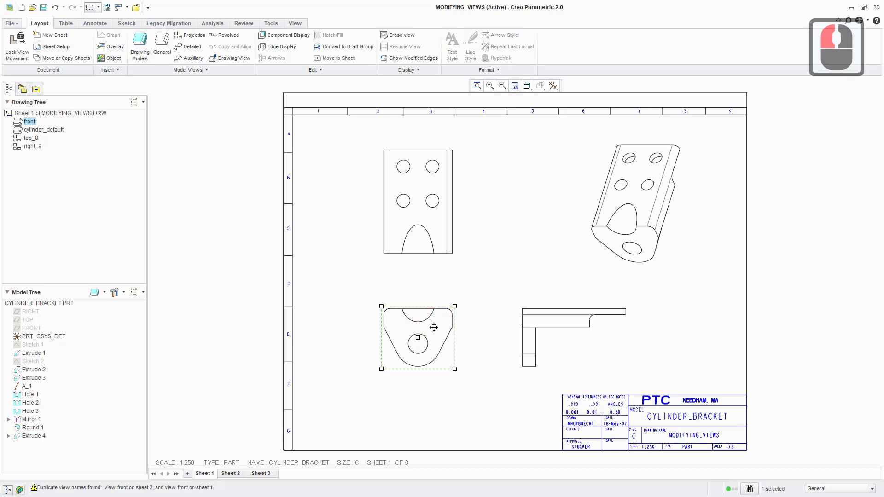
ctrl+click(428, 258)
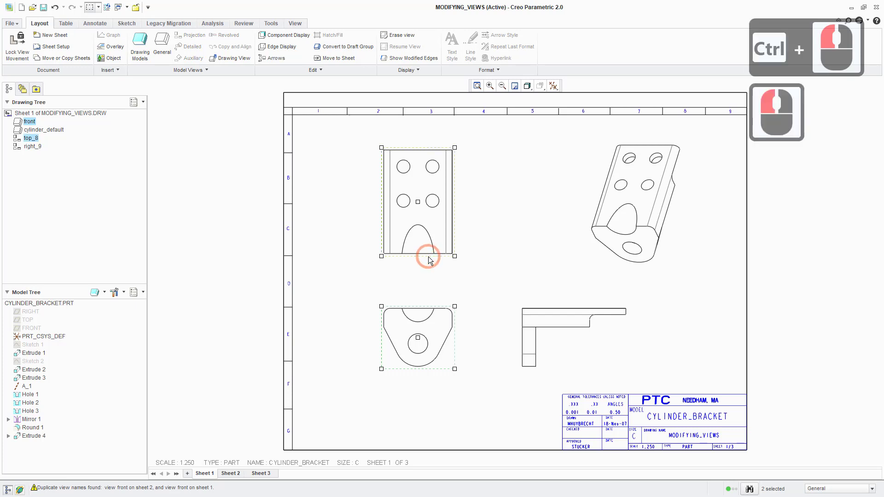
ctrl+click(518, 333)
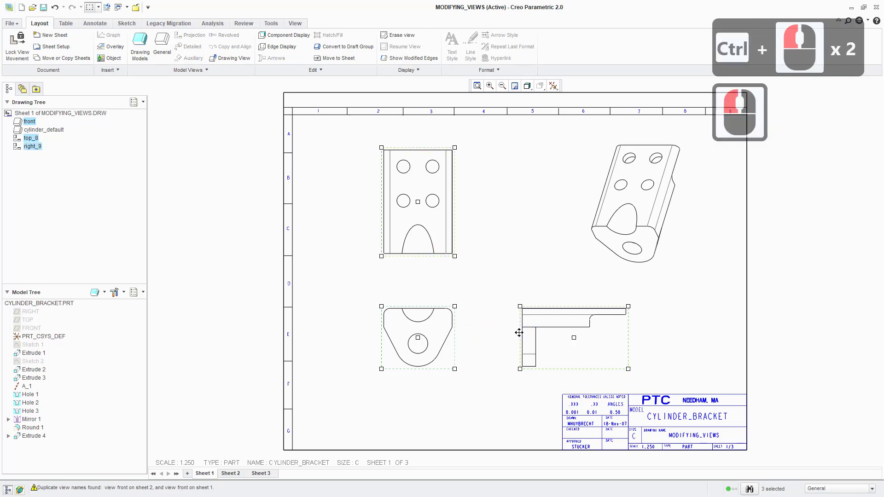
right_click(549, 369)
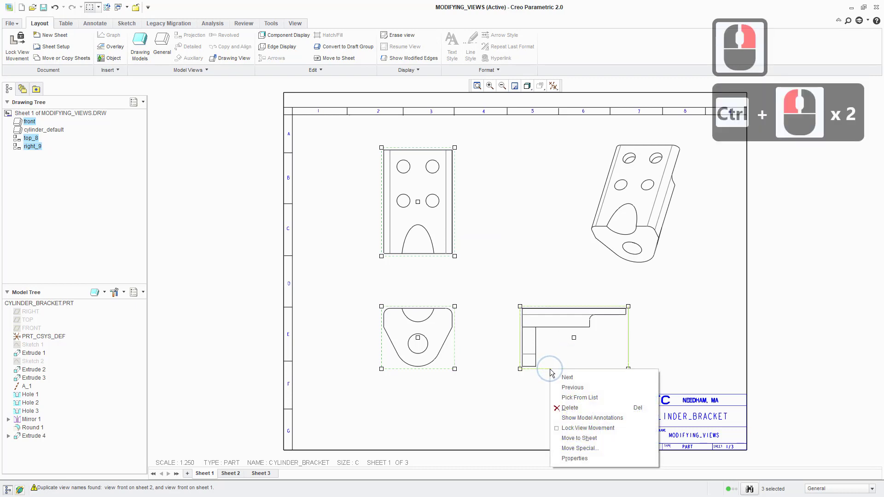
click(575, 459)
drag(157, 259, 230, 164)
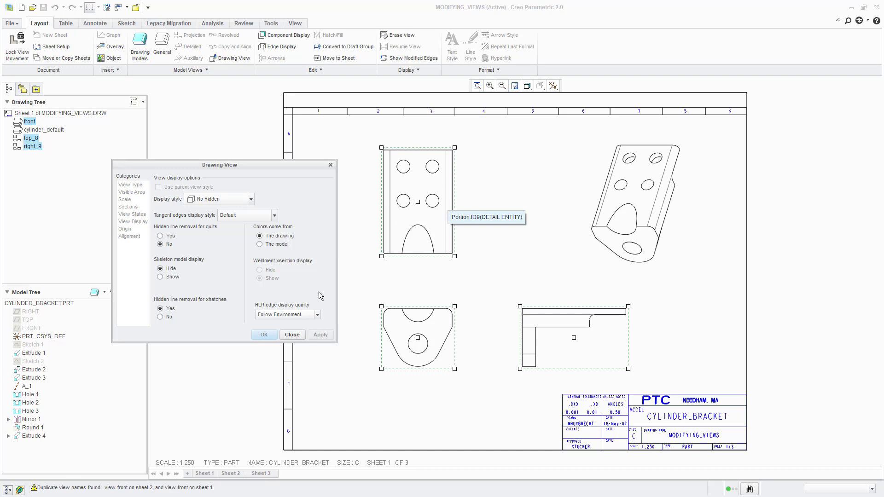
Apply the Wireframe display style to the three selected views
click(223, 198)
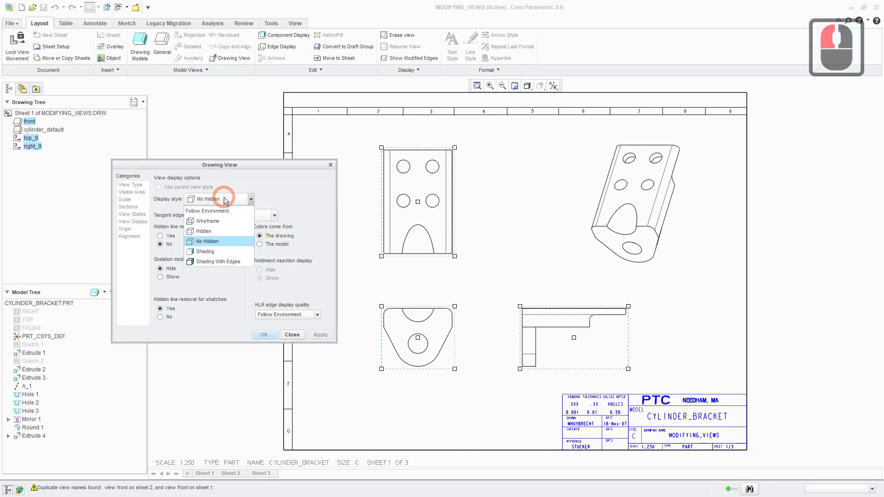
click(212, 221)
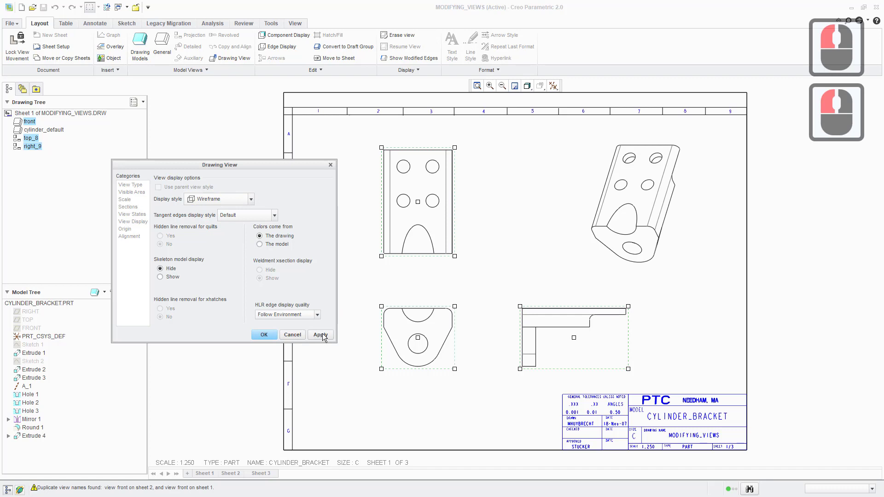
click(320, 335)
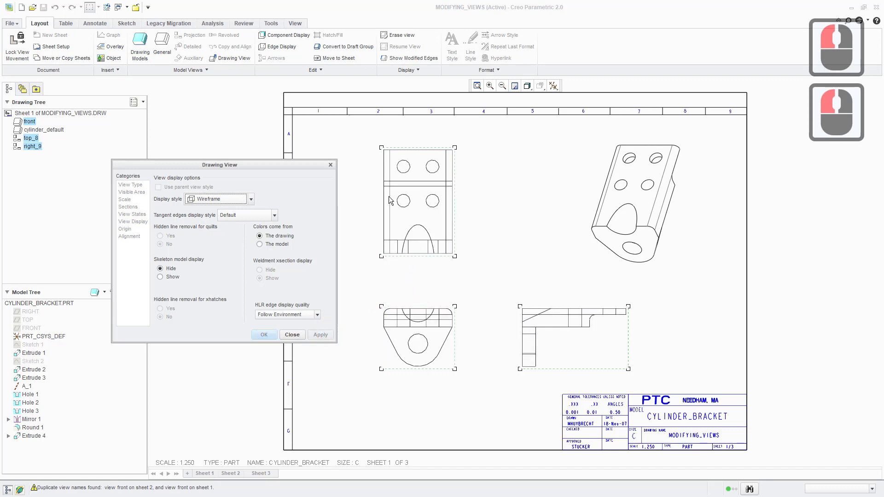
Set the display style of the front, top and right views to Hidden, close the view properties and clear the selection
click(251, 199)
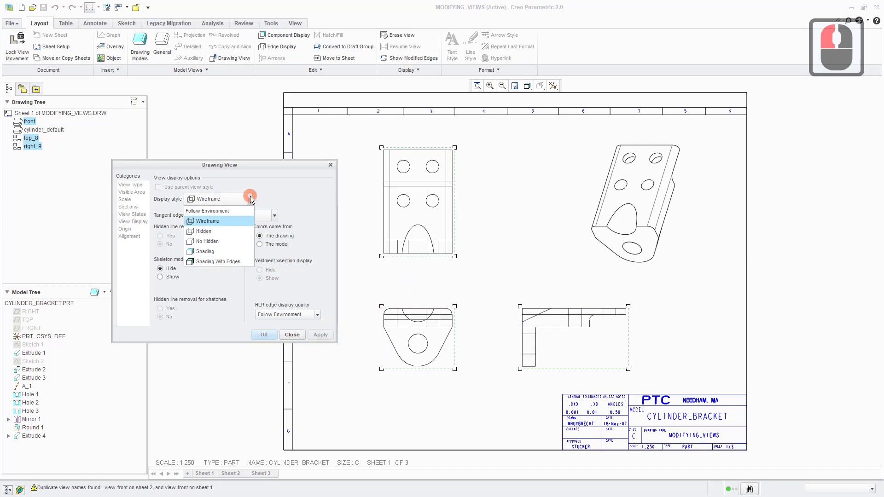
click(201, 231)
click(322, 336)
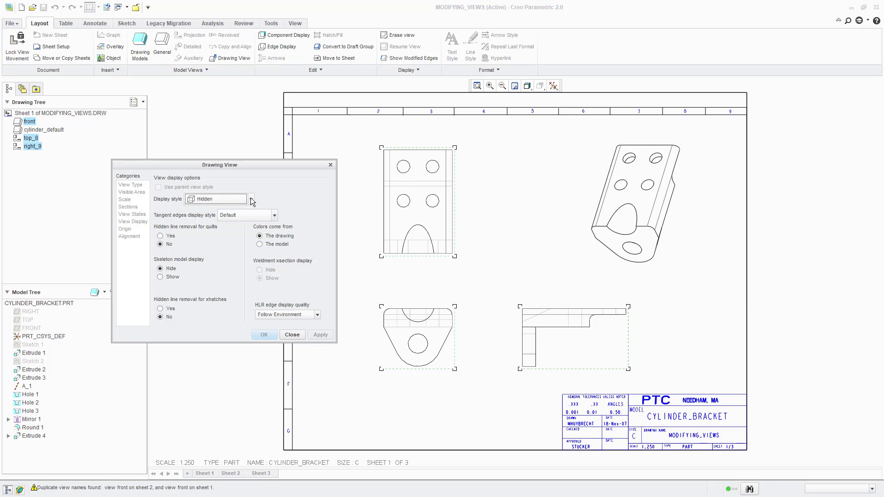
click(291, 335)
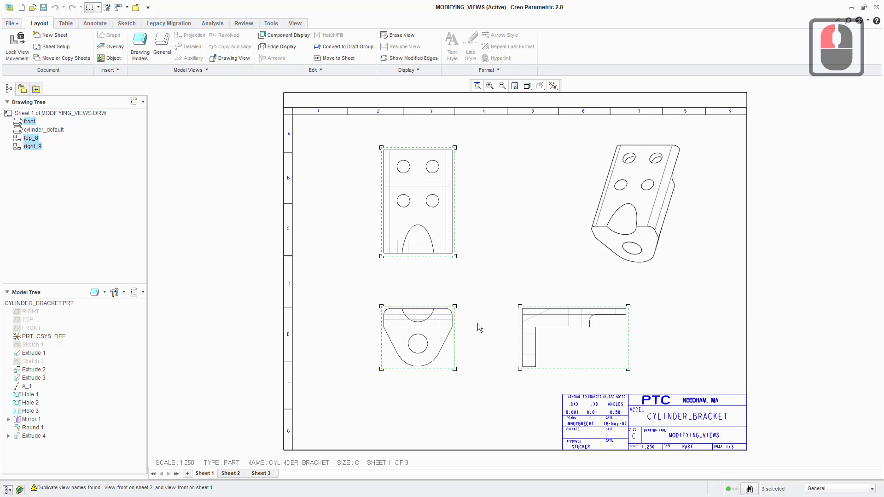
click(447, 394)
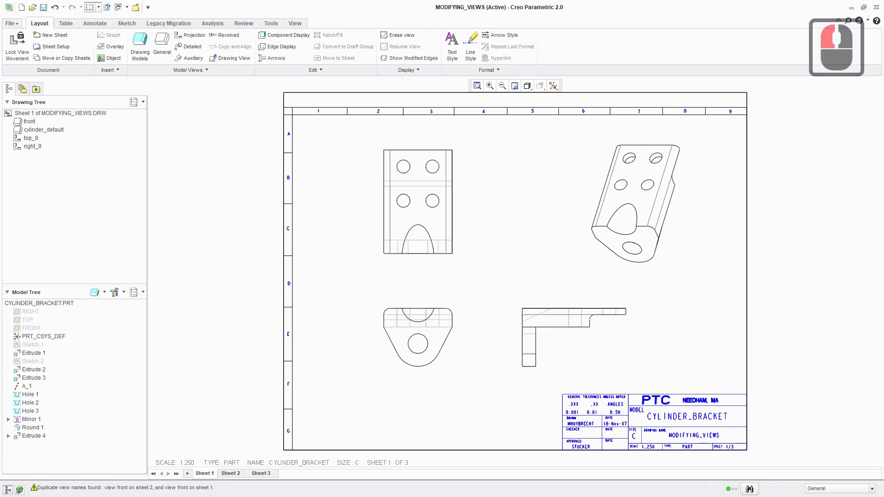
Switch to Sheet 2 and set its sheet scale to 1.25
click(230, 473)
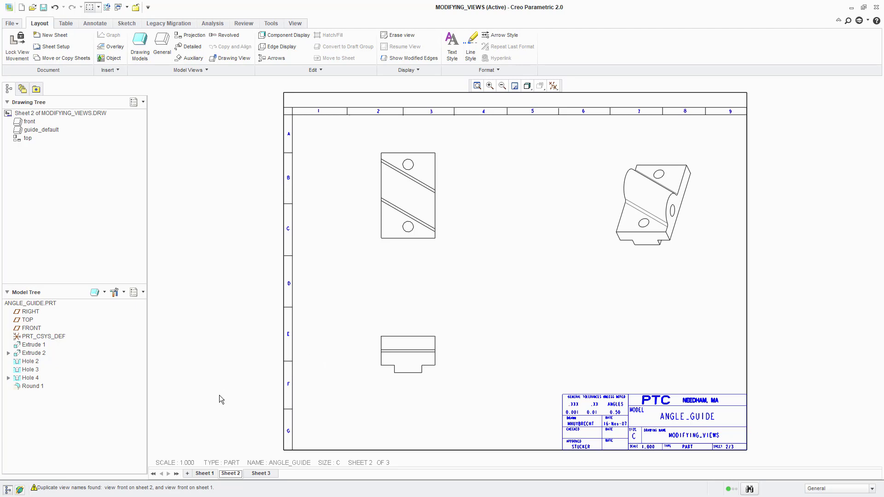
double_click(179, 463)
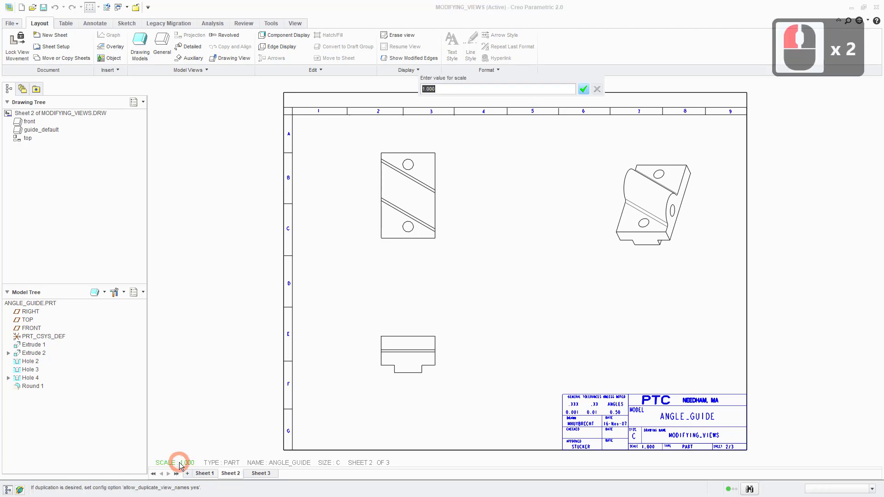
text(1.25)
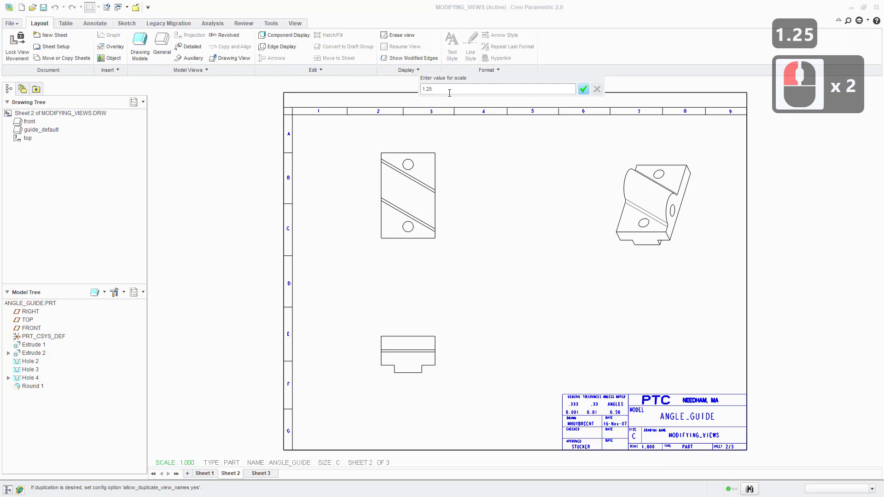
key(Return)
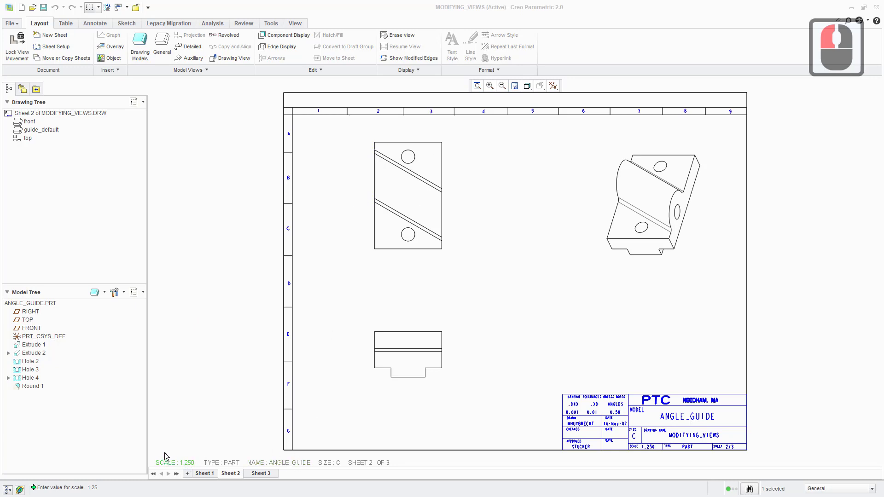
Set the tangent edges display style of the top and front views on sheet 2 to Phantom and apply it
click(425, 250)
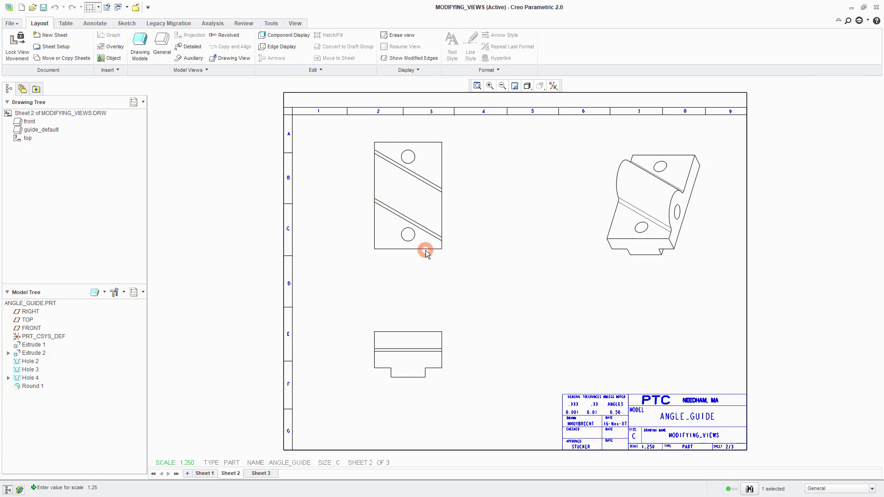
click(372, 212)
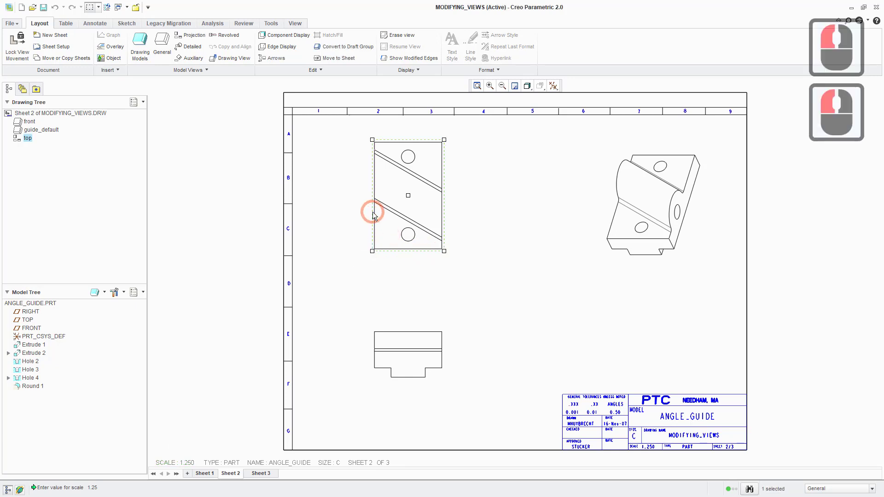
ctrl+click(399, 332)
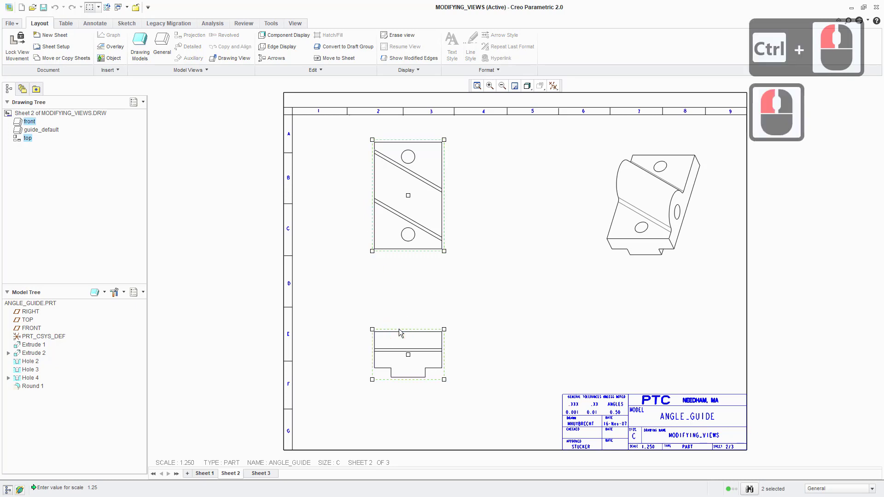
right_click(400, 331)
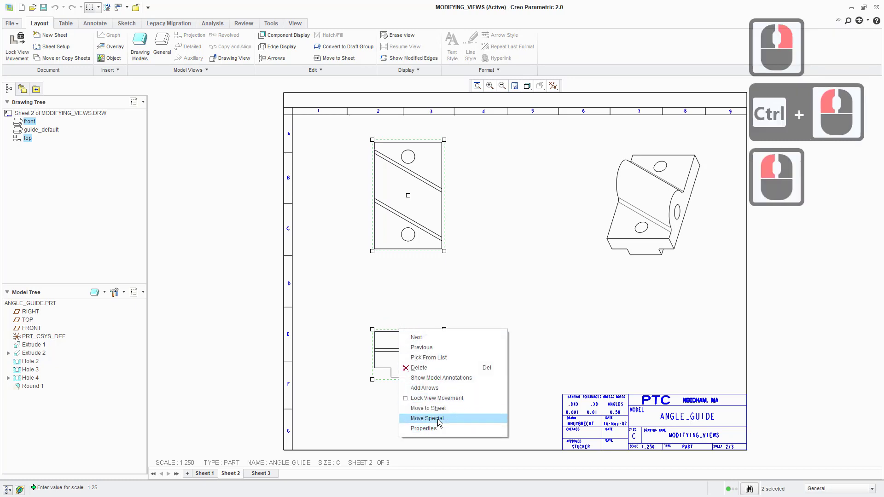
click(443, 429)
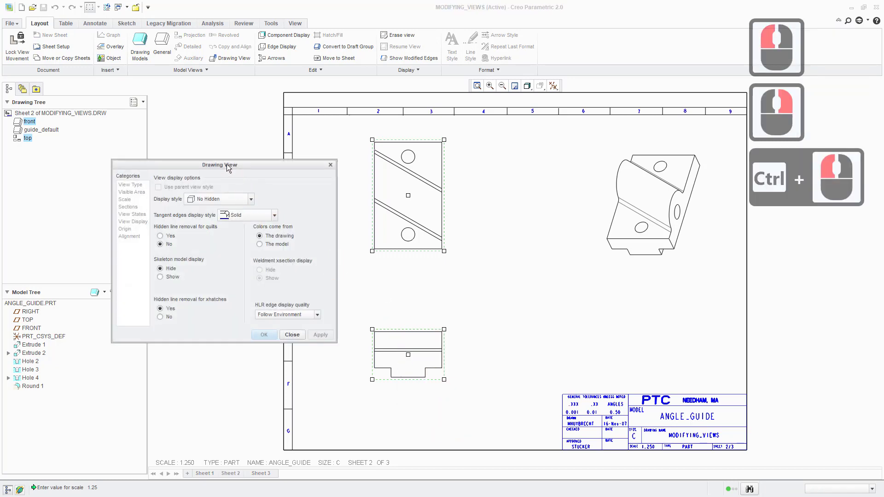
drag(226, 163, 212, 208)
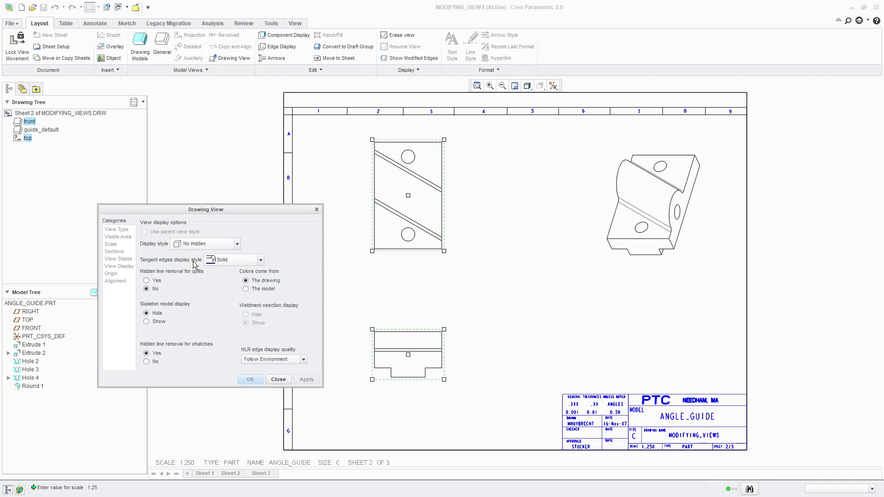
click(243, 260)
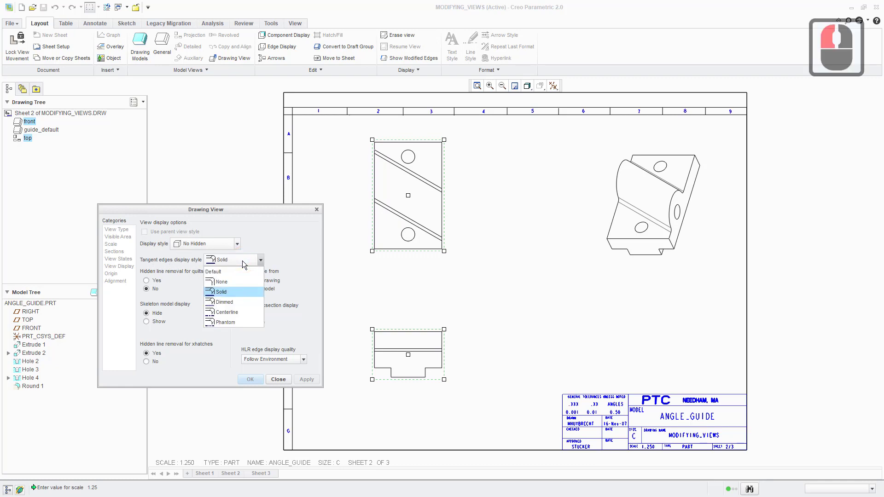
click(239, 321)
click(306, 380)
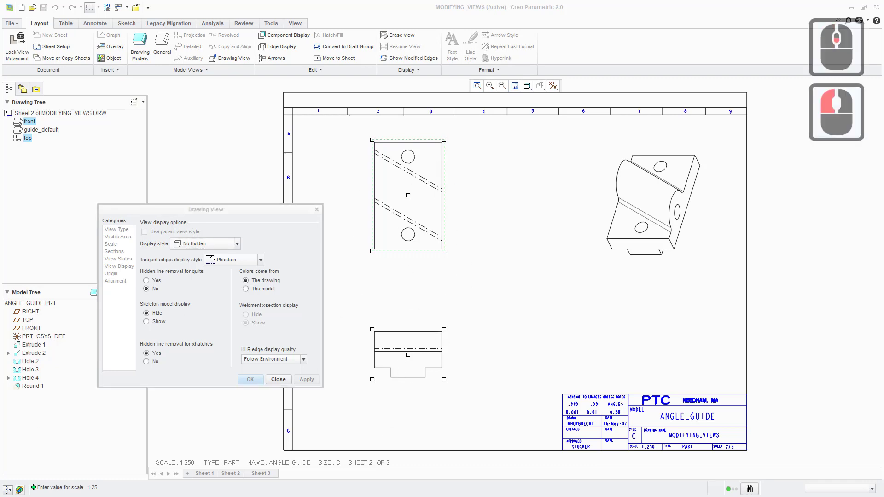
Close the view properties, leaving no view selected, and switch to Sheet 3
click(278, 379)
click(490, 299)
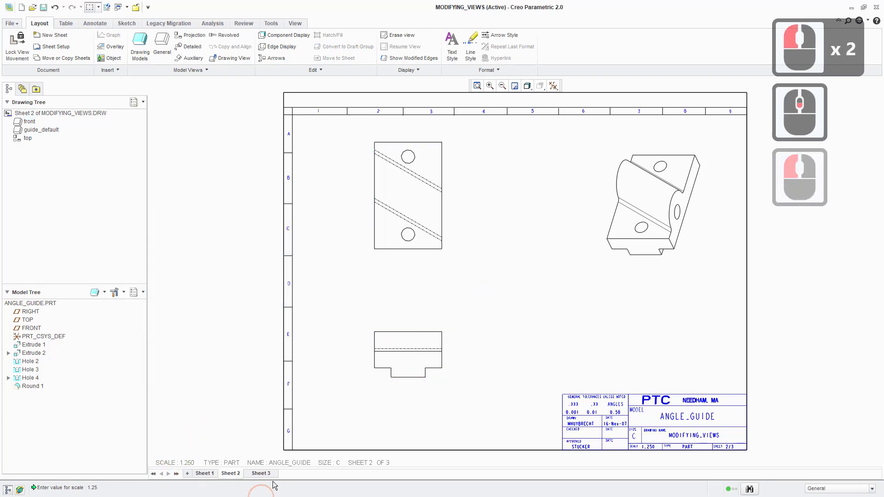
click(261, 473)
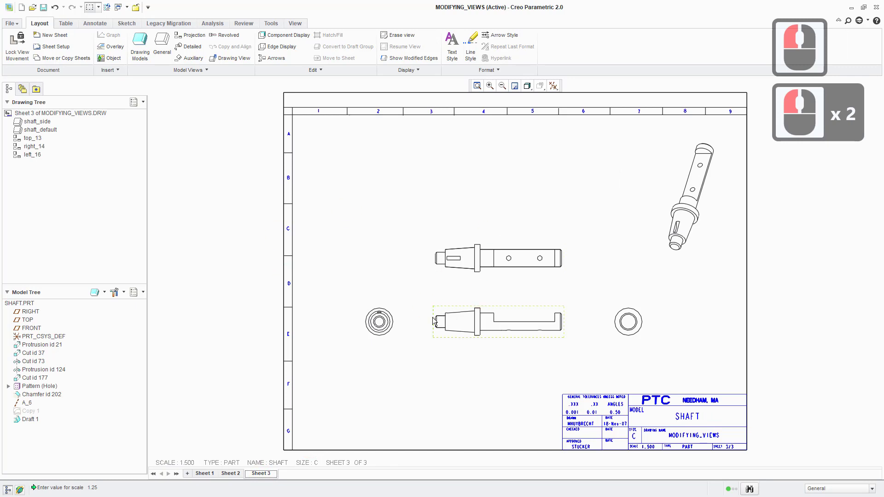
Reposition the shaft_side view on sheet 3 by moving it freely, leaving it slightly above its starting place below the top view
click(511, 306)
mouse_move(520, 307)
mouse_down()
mouse_move(509, 302)
mouse_move(533, 296)
mouse_move(523, 312)
mouse_move(529, 298)
mouse_move(541, 316)
mouse_move(507, 312)
mouse_move(511, 299)
mouse_move(539, 307)
mouse_move(511, 317)
mouse_move(513, 300)
mouse_move(539, 310)
mouse_move(499, 325)
mouse_move(509, 290)
mouse_move(537, 309)
mouse_move(517, 300)
mouse_up()
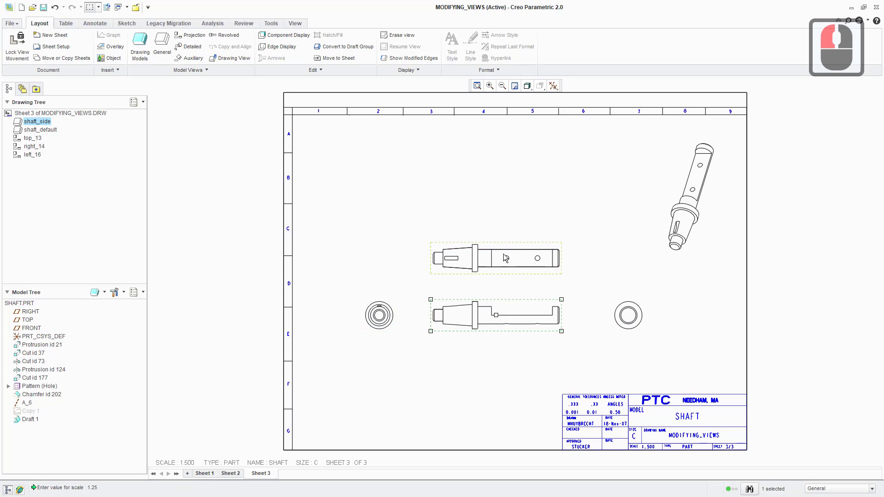
mouse_move(503, 302)
mouse_down()
mouse_move(521, 310)
mouse_move(526, 296)
mouse_move(461, 296)
mouse_move(521, 353)
mouse_move(533, 308)
mouse_move(498, 300)
mouse_move(497, 315)
mouse_up()
double_click(503, 314)
click(506, 314)
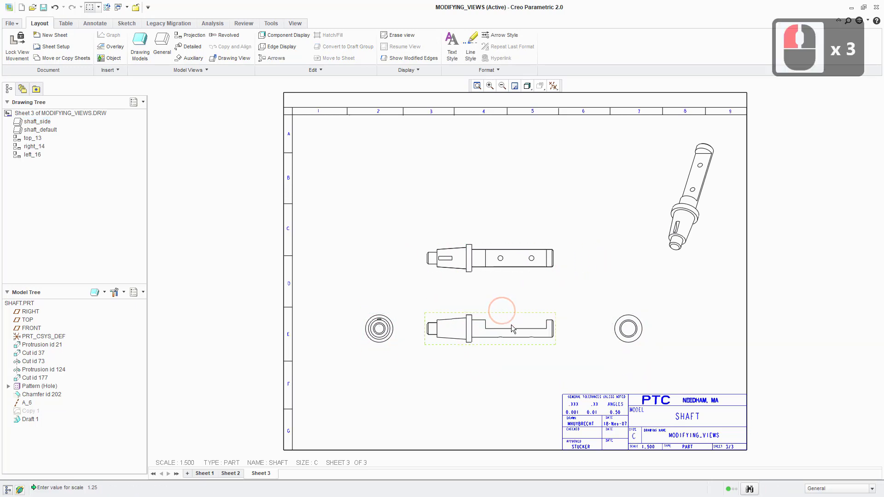
click(494, 314)
drag(495, 314, 500, 303)
Delete the shaft_side view together with its dependent projection views and undo the deletion
right_click(493, 304)
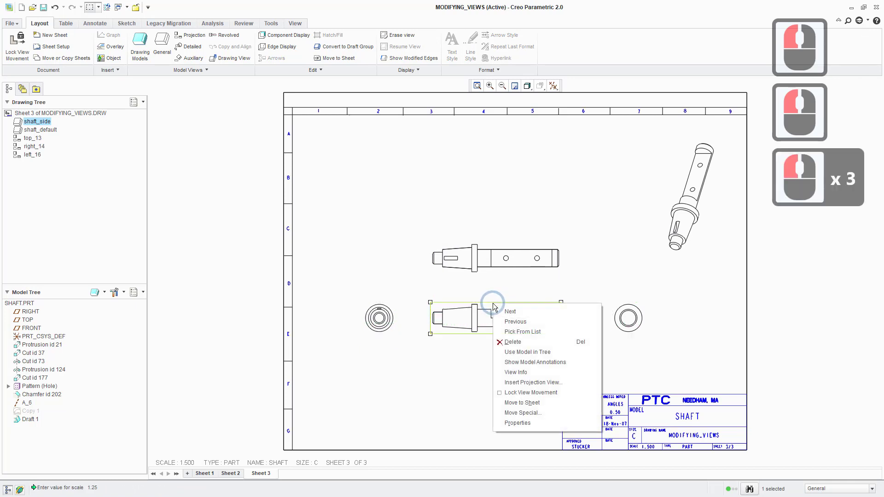
click(509, 342)
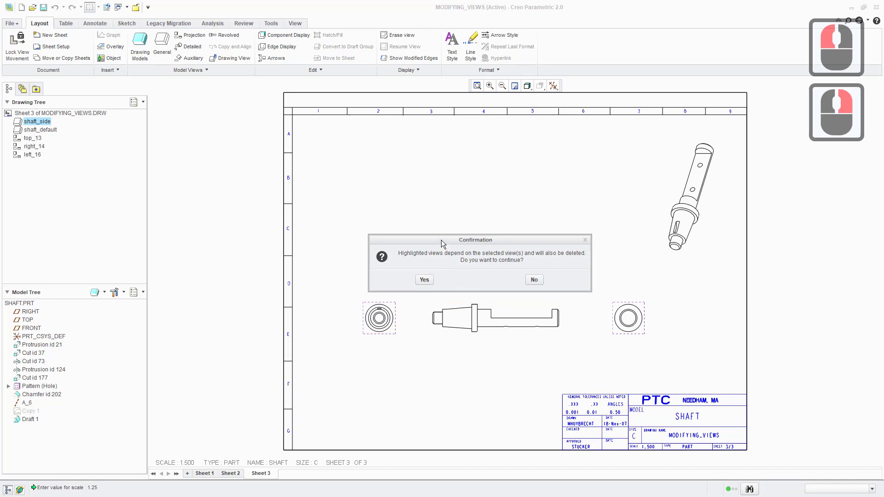
drag(439, 243, 385, 166)
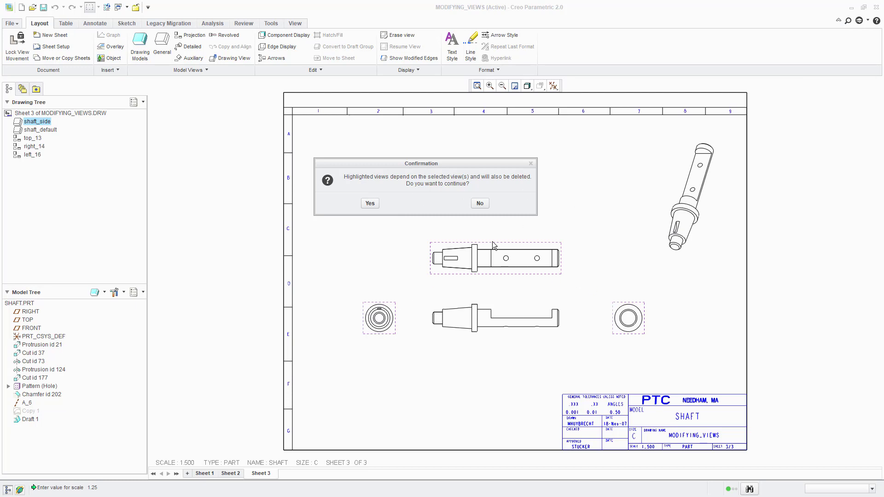
click(371, 204)
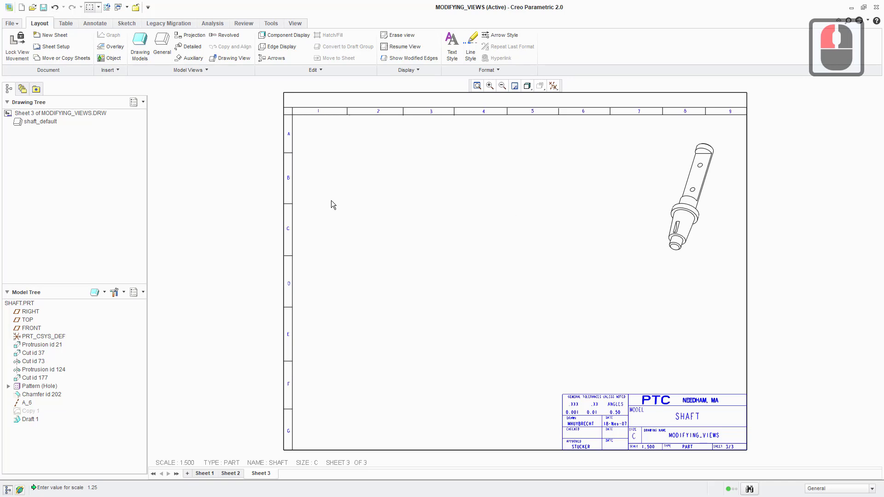
click(55, 7)
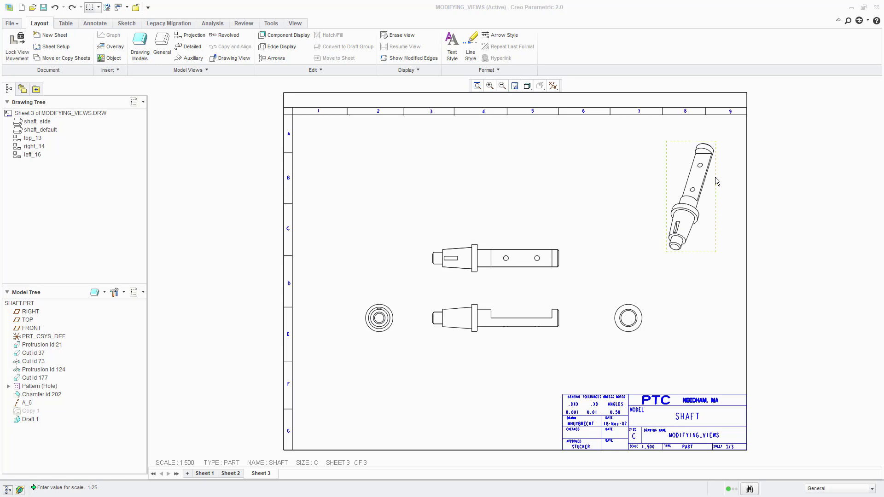
Move the shaft_default view slightly toward the sheet's upper right corner and open its view properties
click(681, 197)
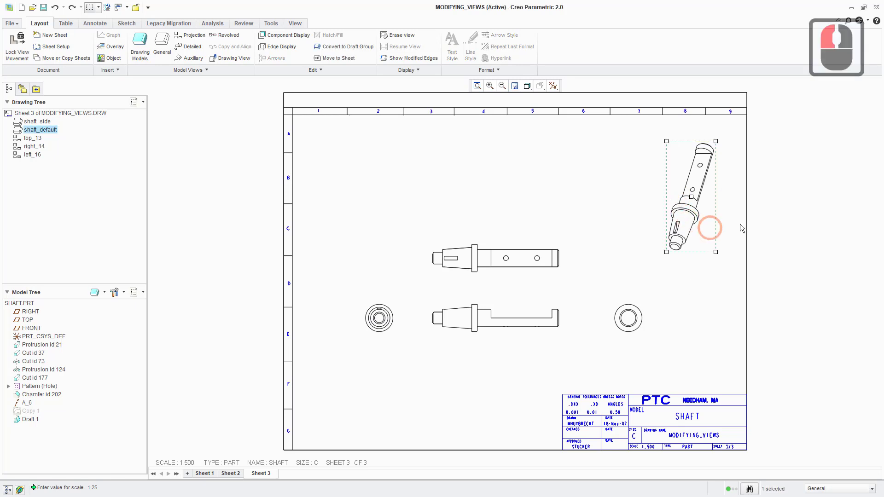
drag(714, 194, 723, 189)
right_click(722, 191)
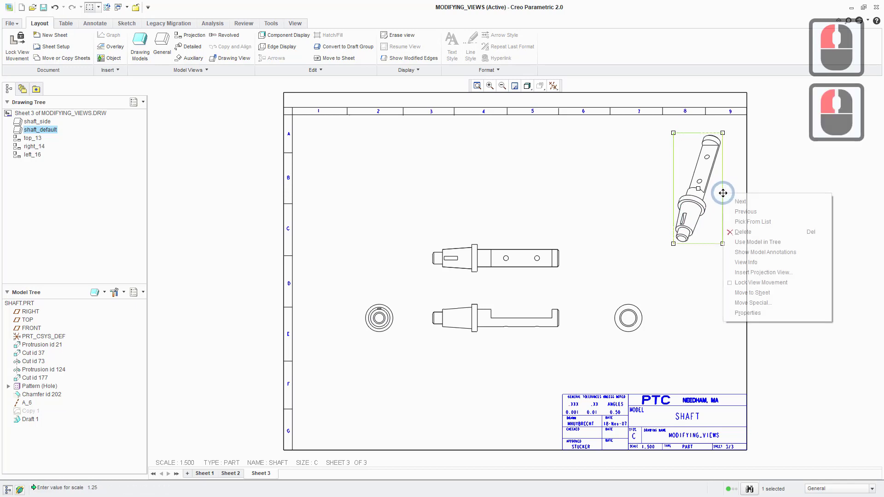
click(772, 316)
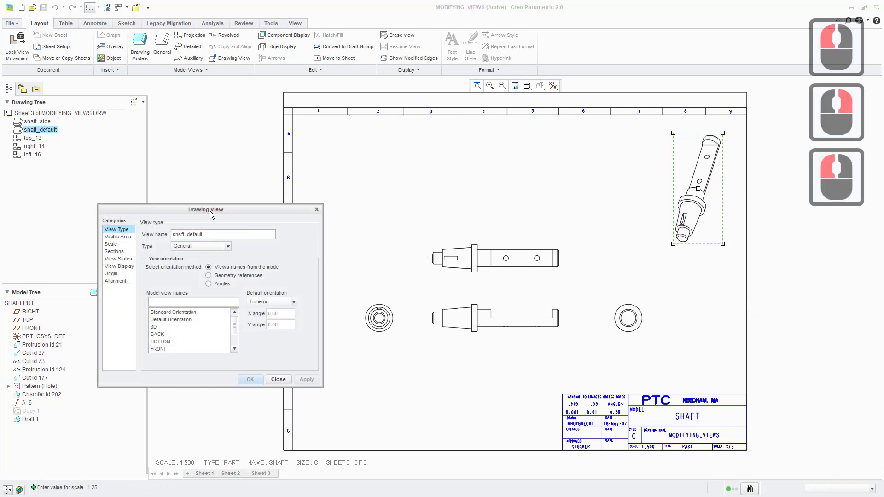
drag(210, 211, 296, 142)
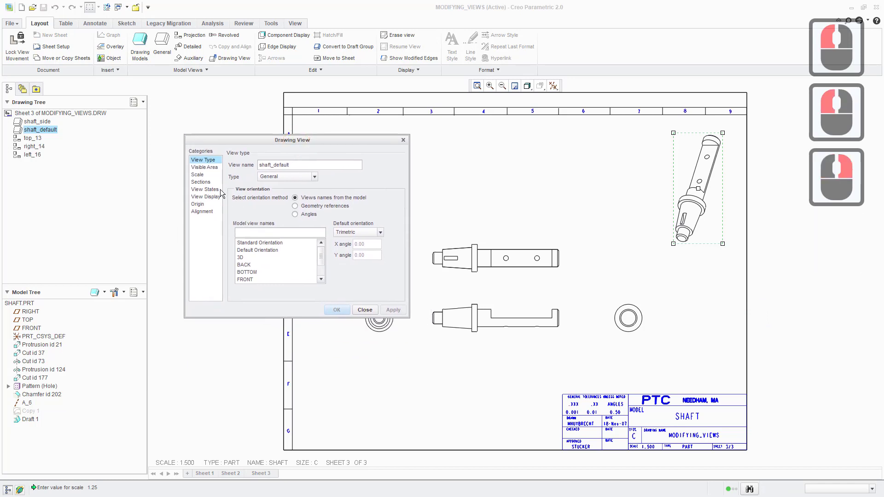
Set a custom scale of 2 for the shaft_default view and apply it
click(206, 177)
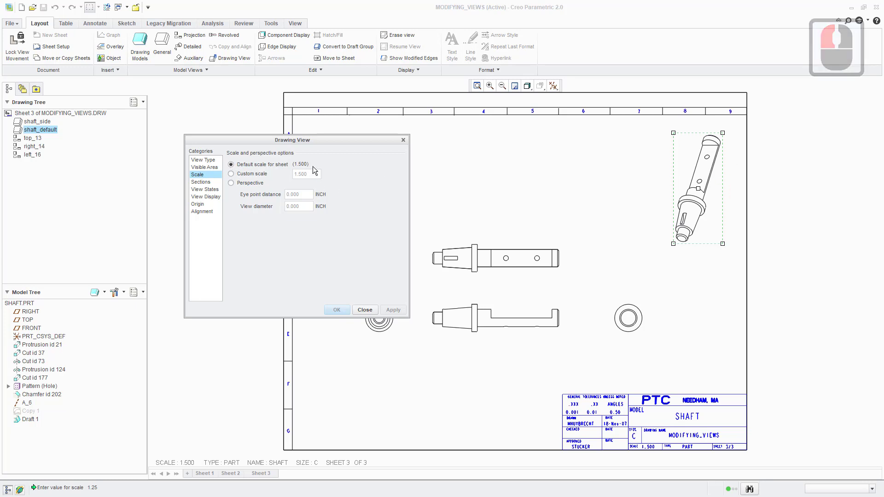
click(231, 173)
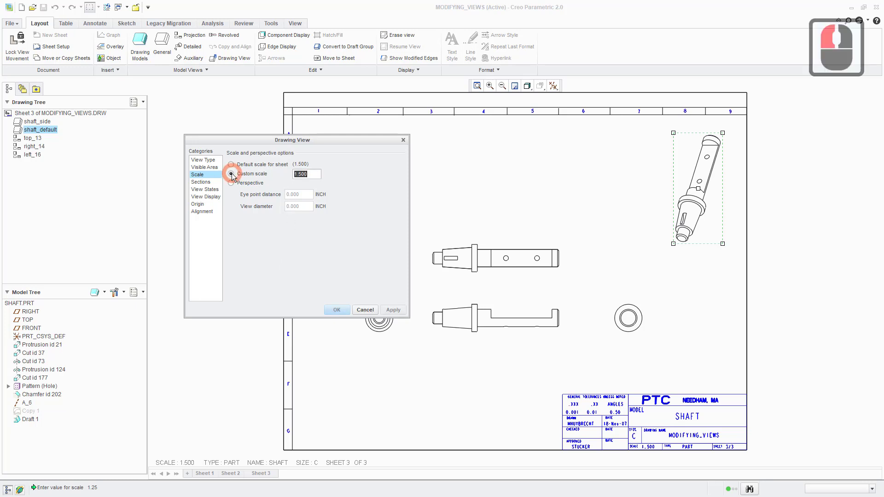
click(313, 175)
click(270, 188)
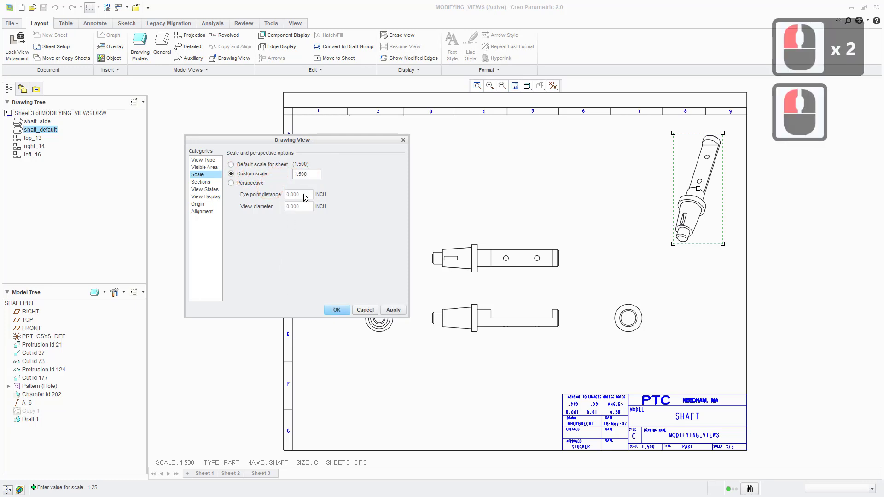
click(314, 174)
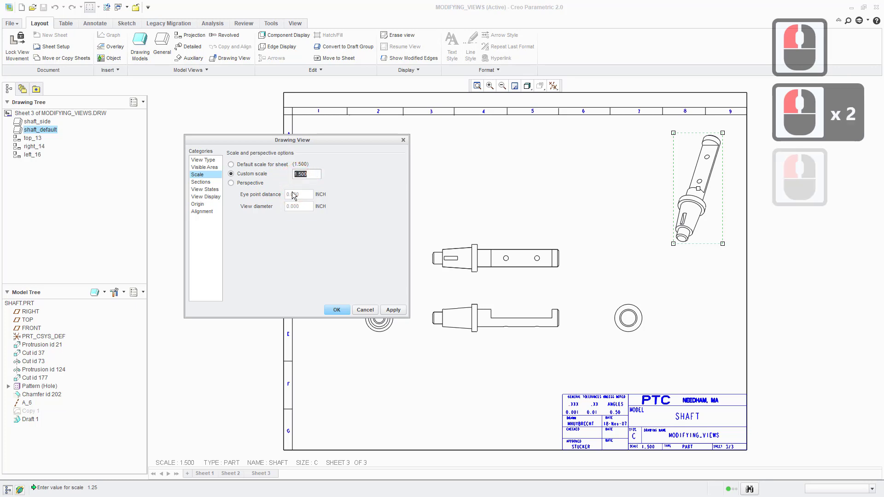
text(2)
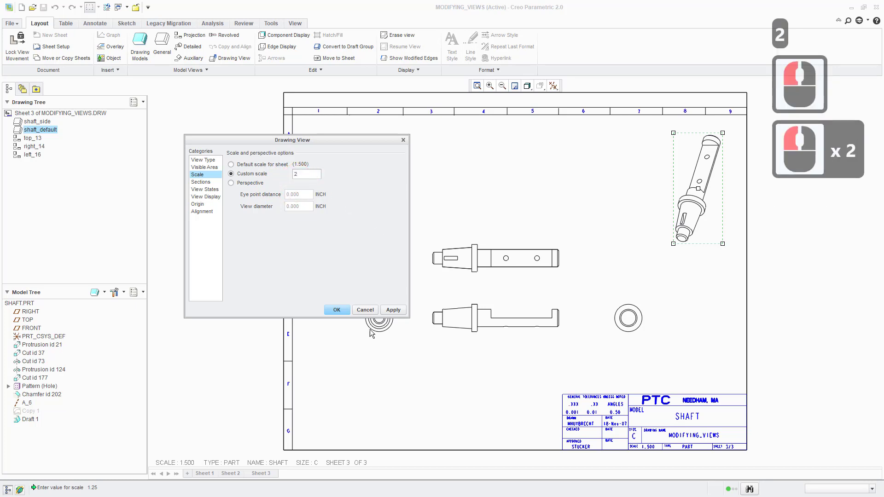
click(395, 309)
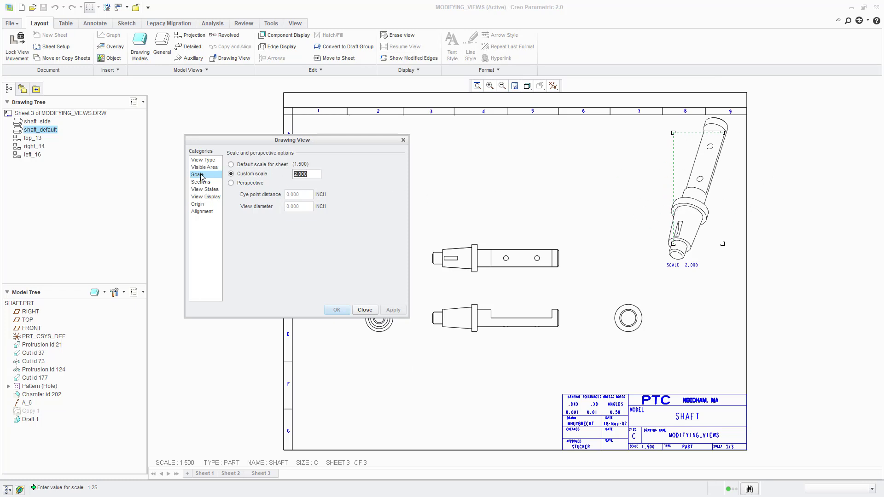
Apply the Shading With Edges display style to the shaft_default view and close its properties
click(213, 198)
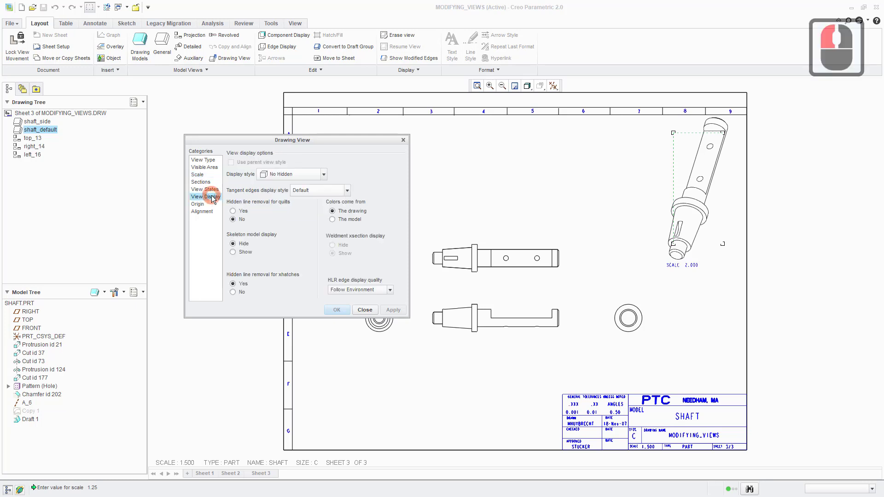
click(319, 176)
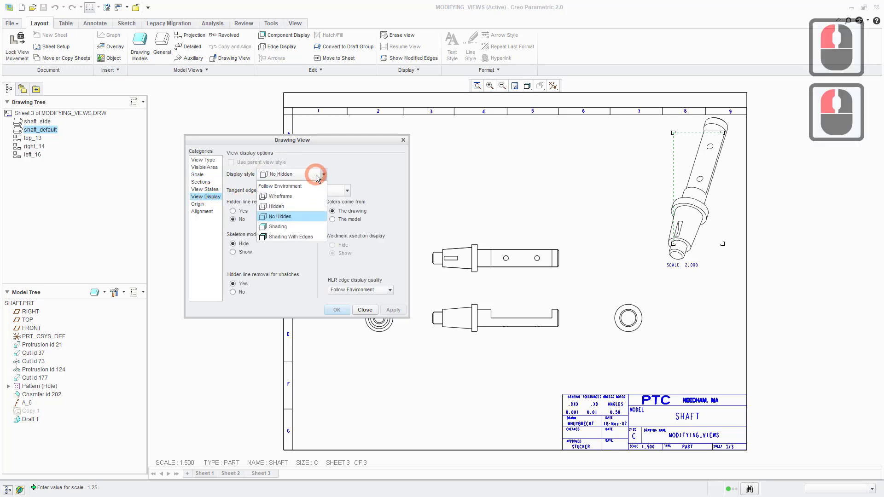
click(302, 236)
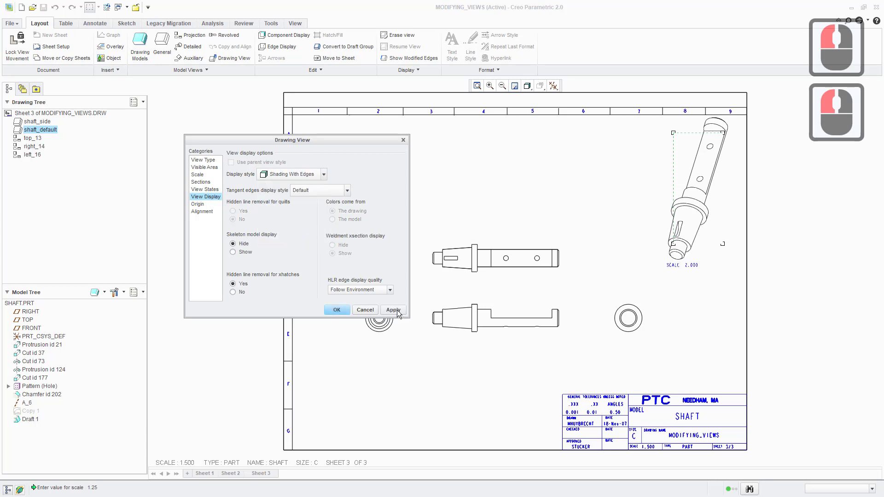
click(396, 310)
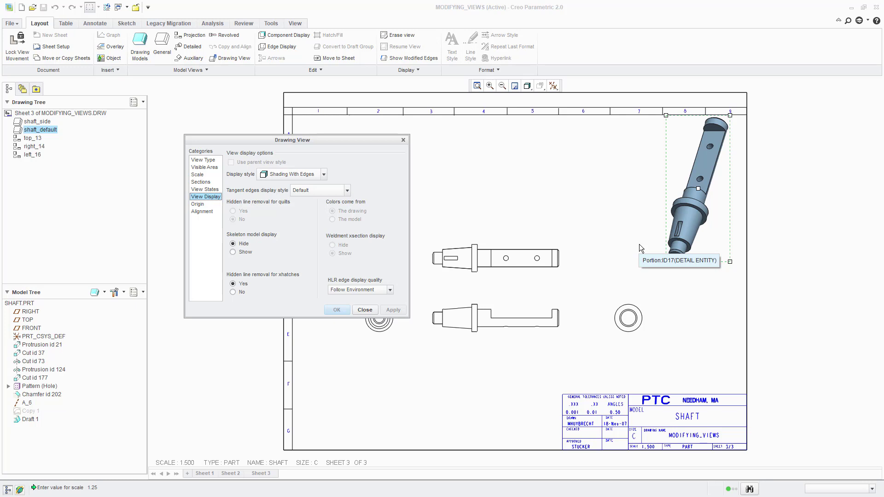
click(365, 311)
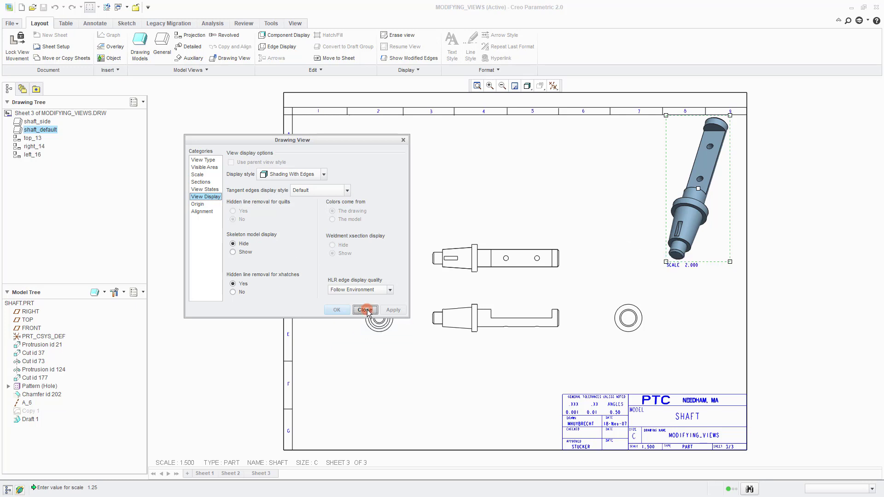